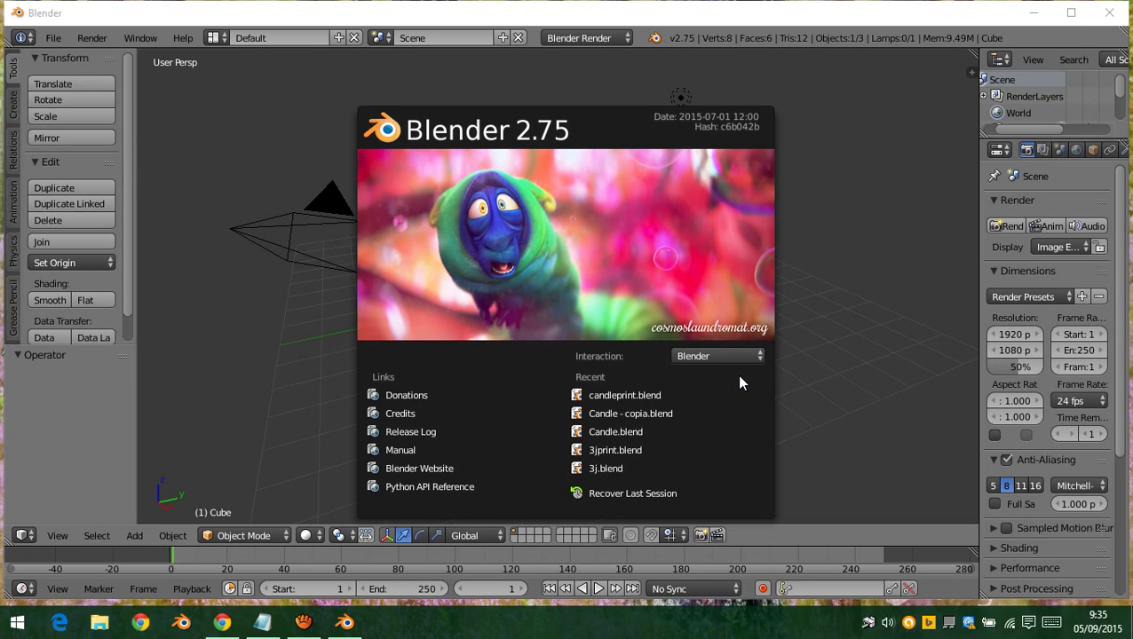
# Focus the Blender window, close the splash screen and maximize the window to show the default scene
pyautogui.click(577, 16)
pyautogui.click(593, 75)
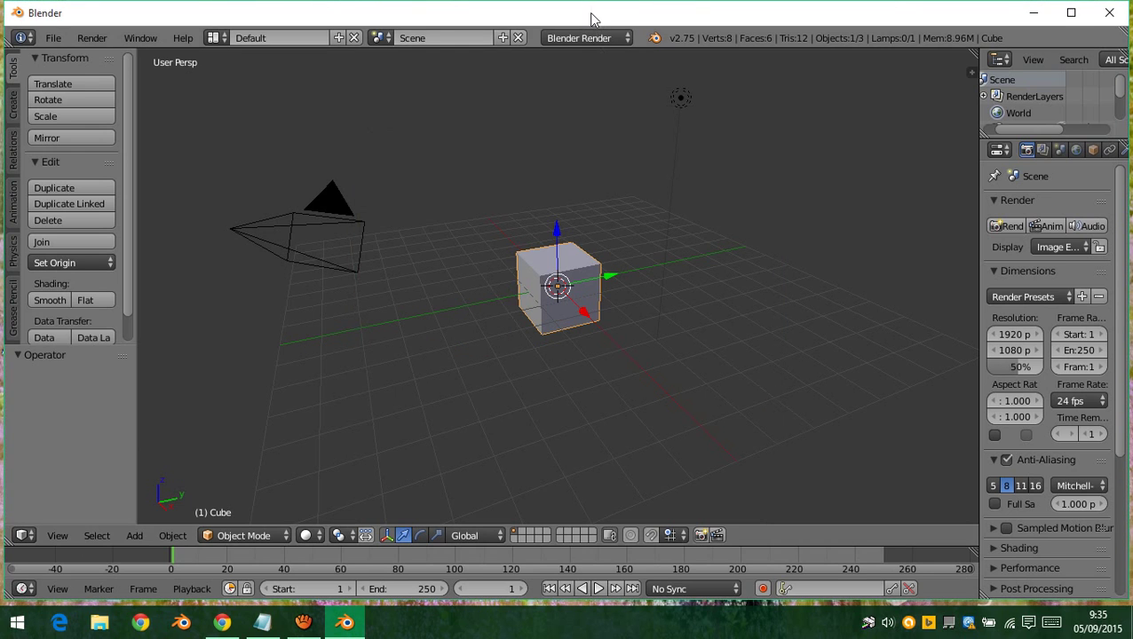
pyautogui.doubleClick(589, 14)
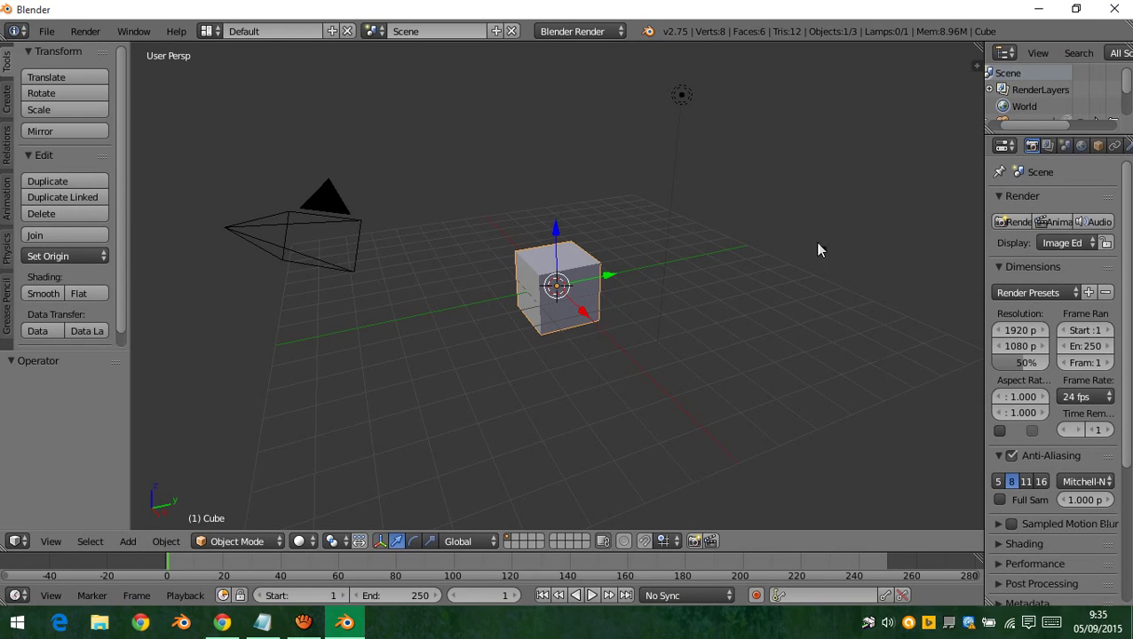
pyautogui.scroll(-2, 1022, 116)
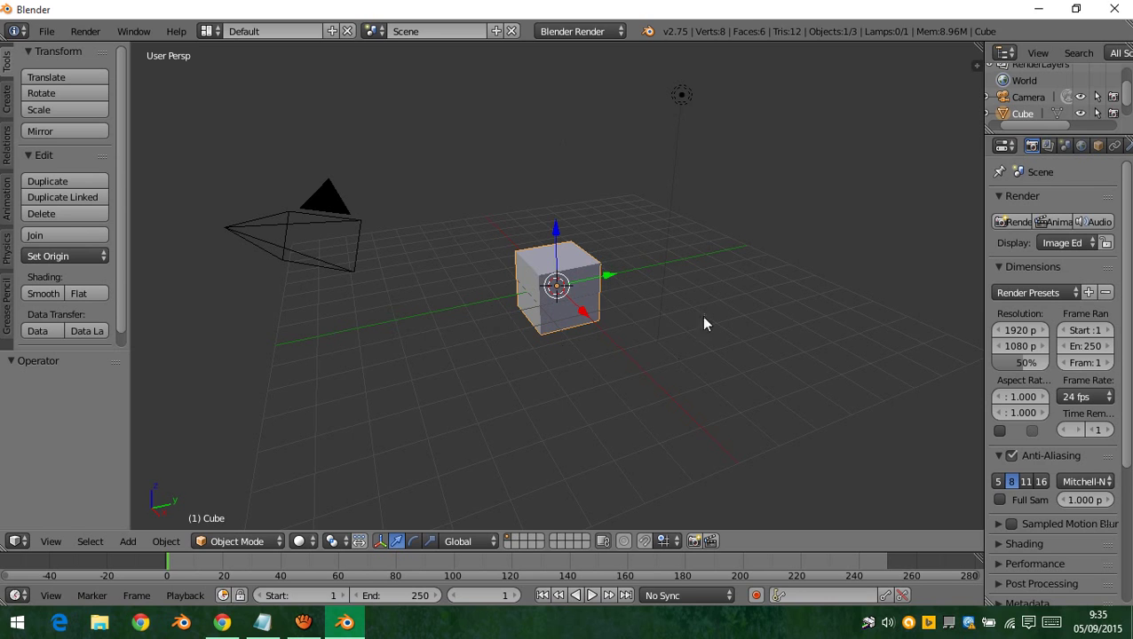
pyautogui.moveTo(698, 343)
pyautogui.mouseDown(button='middle')
pyautogui.moveTo(668, 331)
pyautogui.moveTo(586, 252)
pyautogui.mouseUp(button='middle')
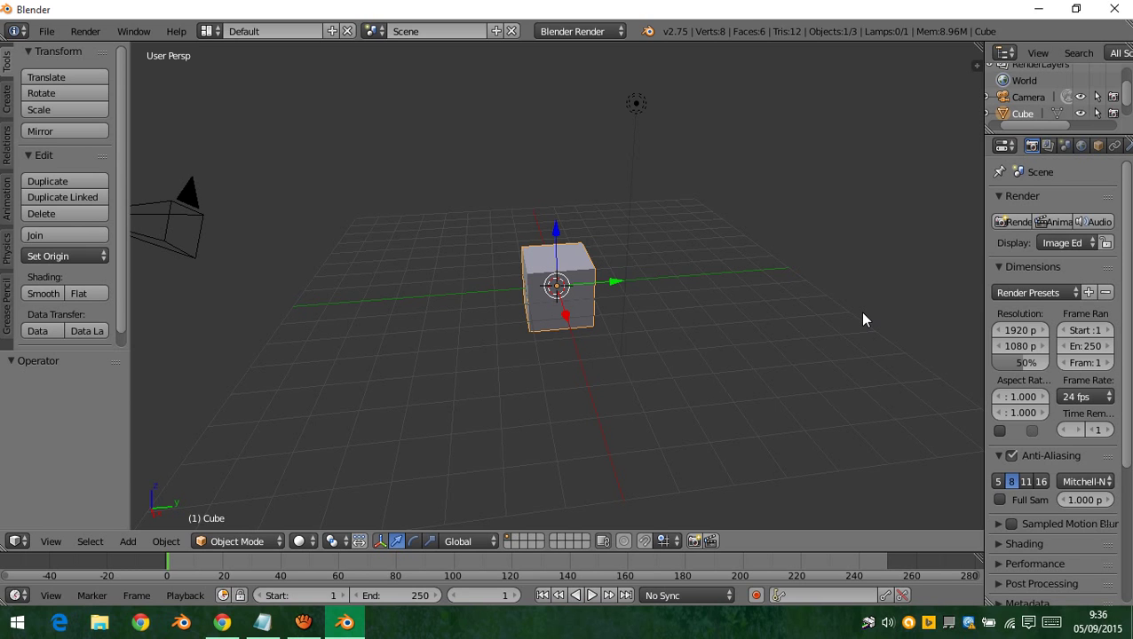
pyautogui.moveTo(780, 289)
pyautogui.mouseDown(button='middle')
pyautogui.moveTo(646, 333)
pyautogui.moveTo(623, 324)
pyautogui.mouseUp(button='middle')
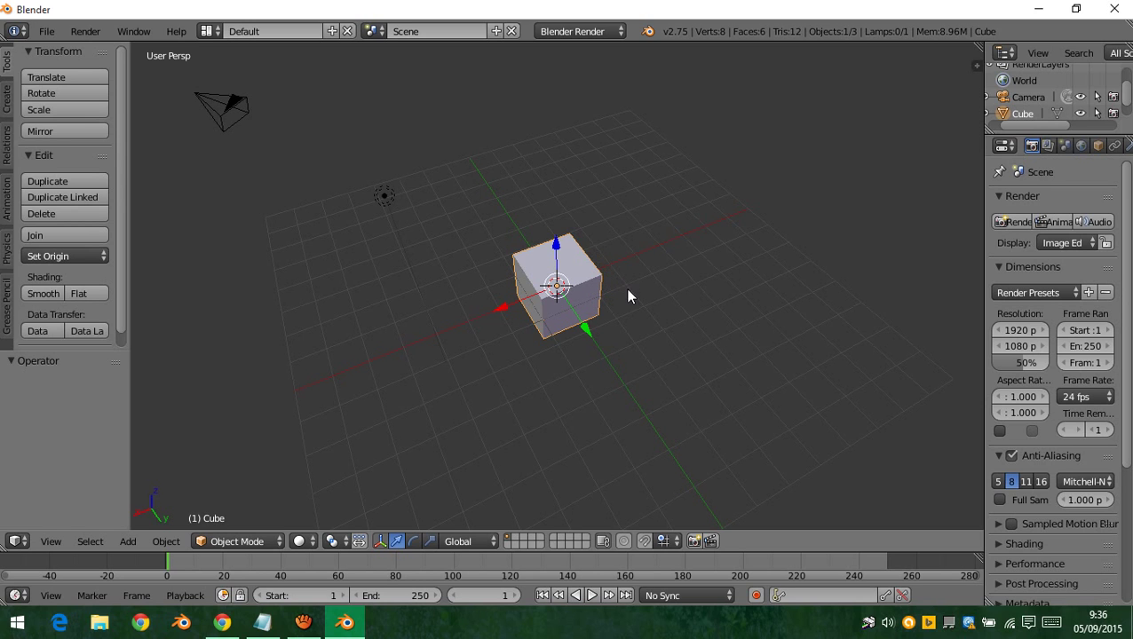
pyautogui.moveTo(628, 295)
pyautogui.mouseDown(button='middle')
pyautogui.moveTo(757, 256)
pyautogui.moveTo(708, 279)
pyautogui.mouseUp(button='middle')
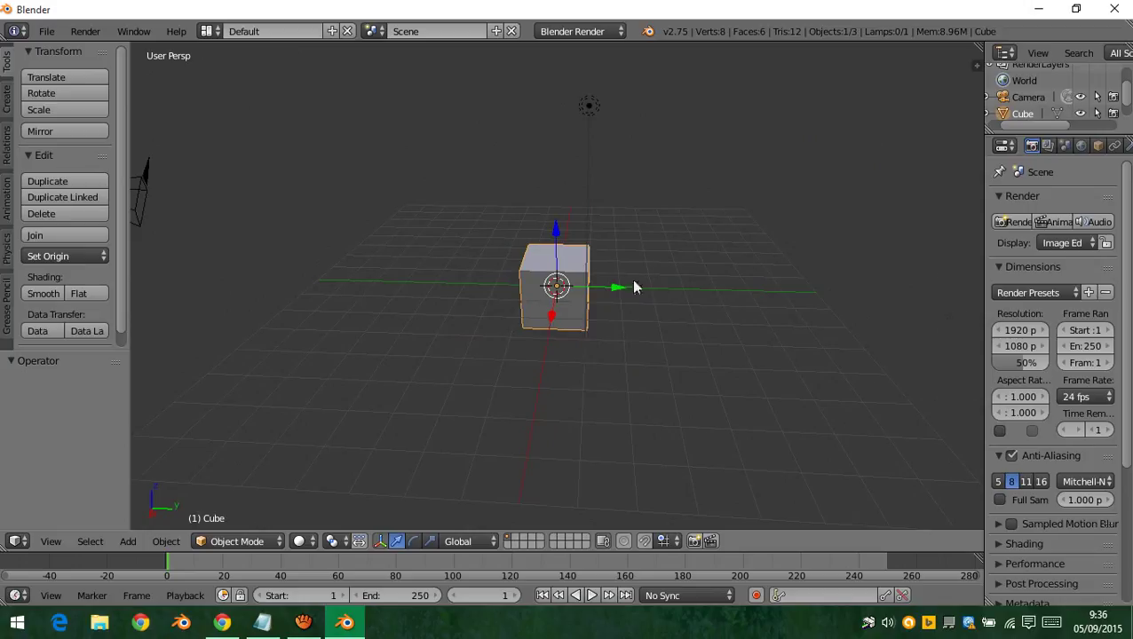
pyautogui.moveTo(626, 318); pyautogui.dragTo(613, 322, button='middle')
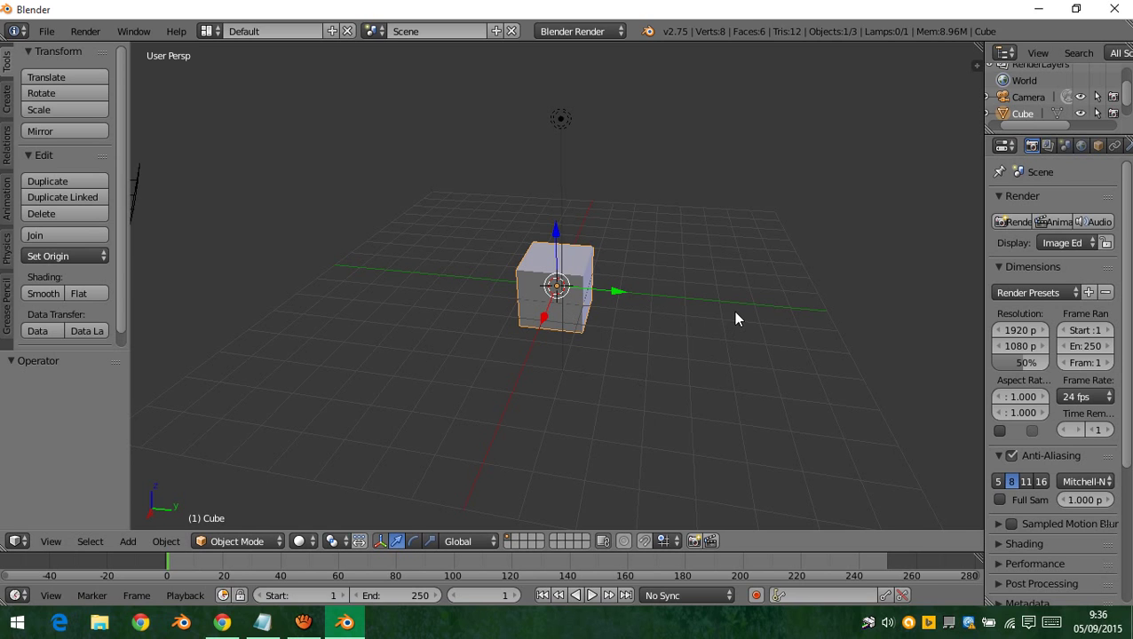
pyautogui.moveTo(518, 339)
pyautogui.mouseDown(button='middle')
pyautogui.moveTo(614, 341)
pyautogui.moveTo(561, 353)
pyautogui.moveTo(582, 354)
pyautogui.mouseUp(button='middle')
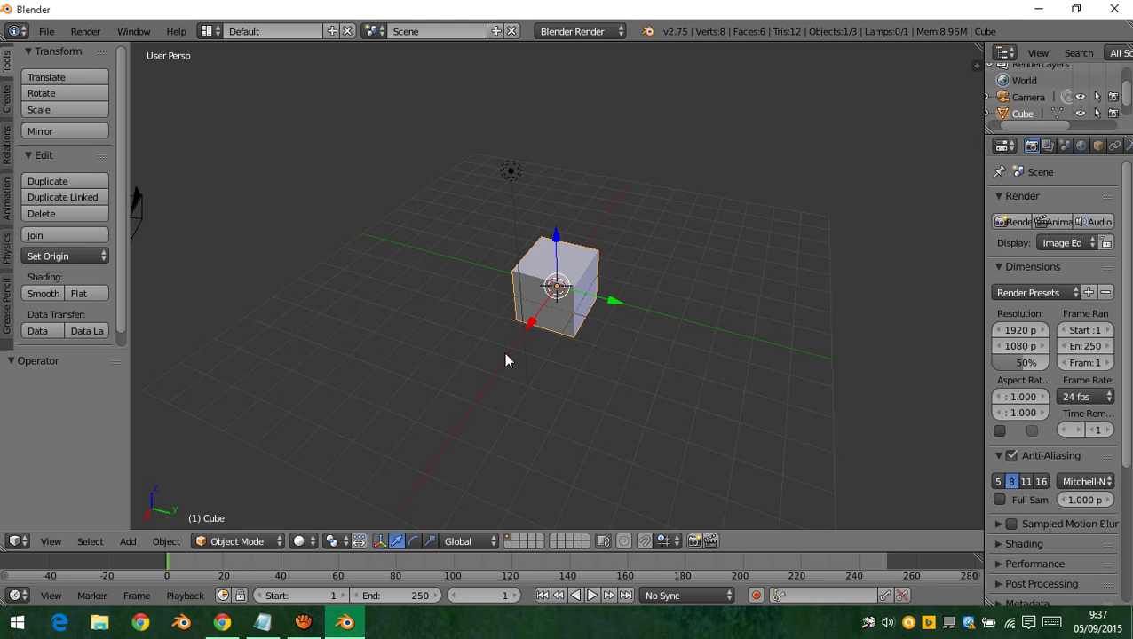
# Start an append with Shift+F1 and browse to Desktop > Mis modelos 3D > 3j.blend
pyautogui.hotkey('shift', 'F1')
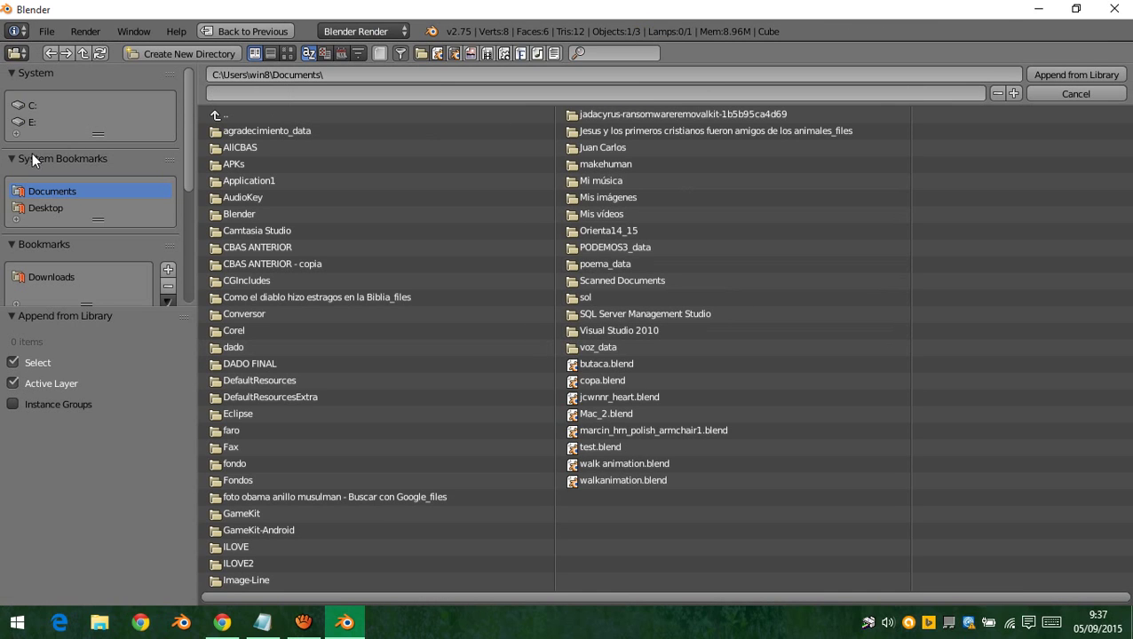
pyautogui.click(55, 206)
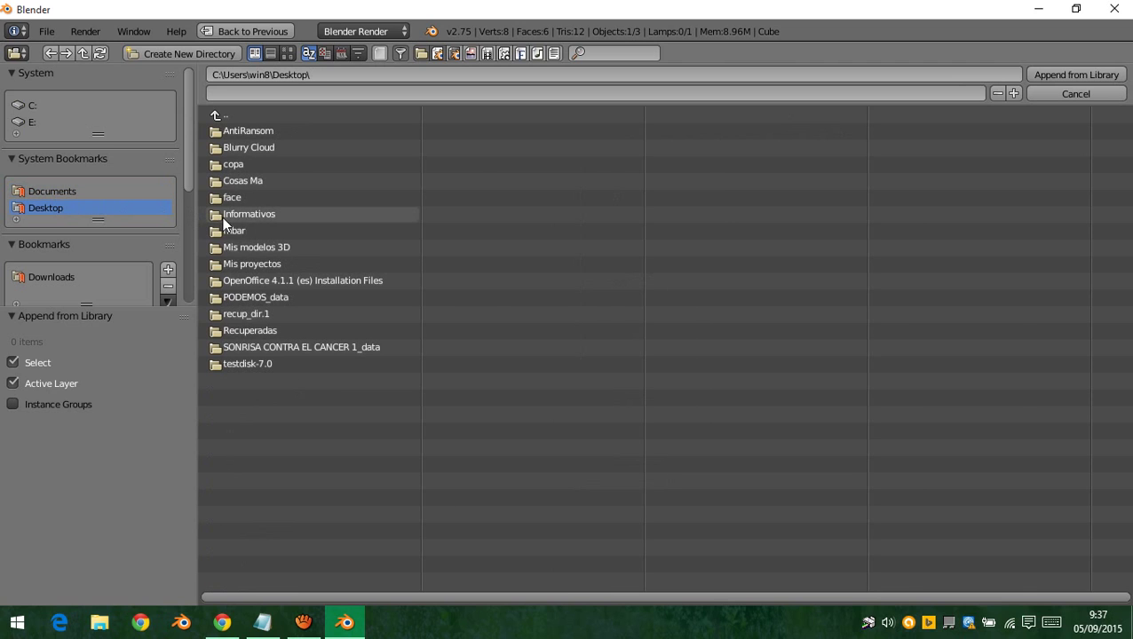
pyautogui.click(238, 246)
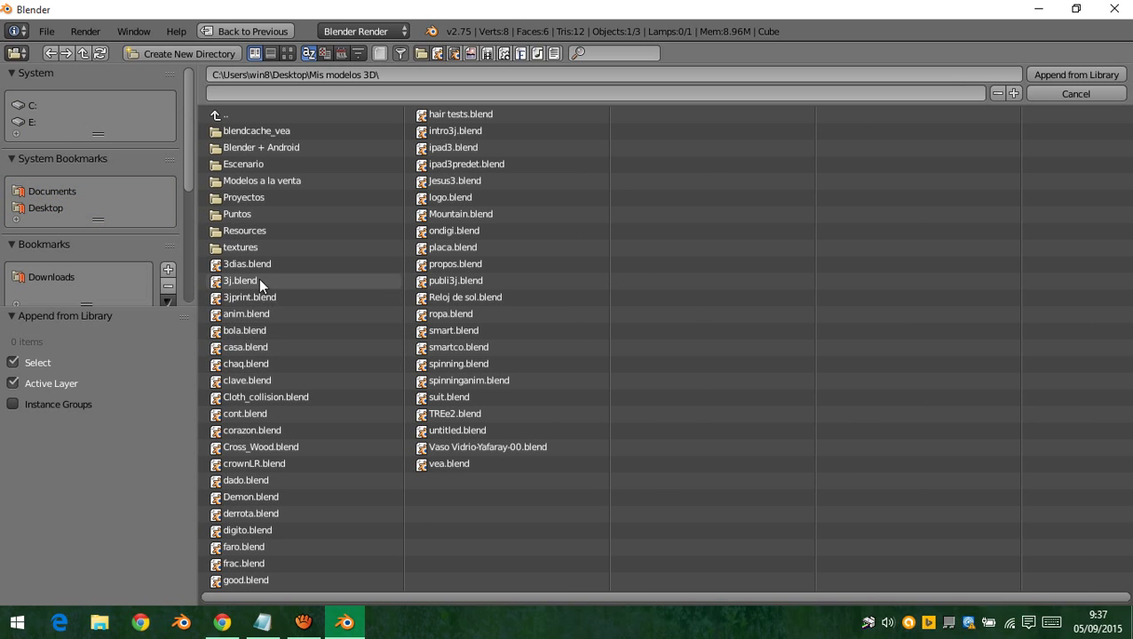
pyautogui.click(258, 280)
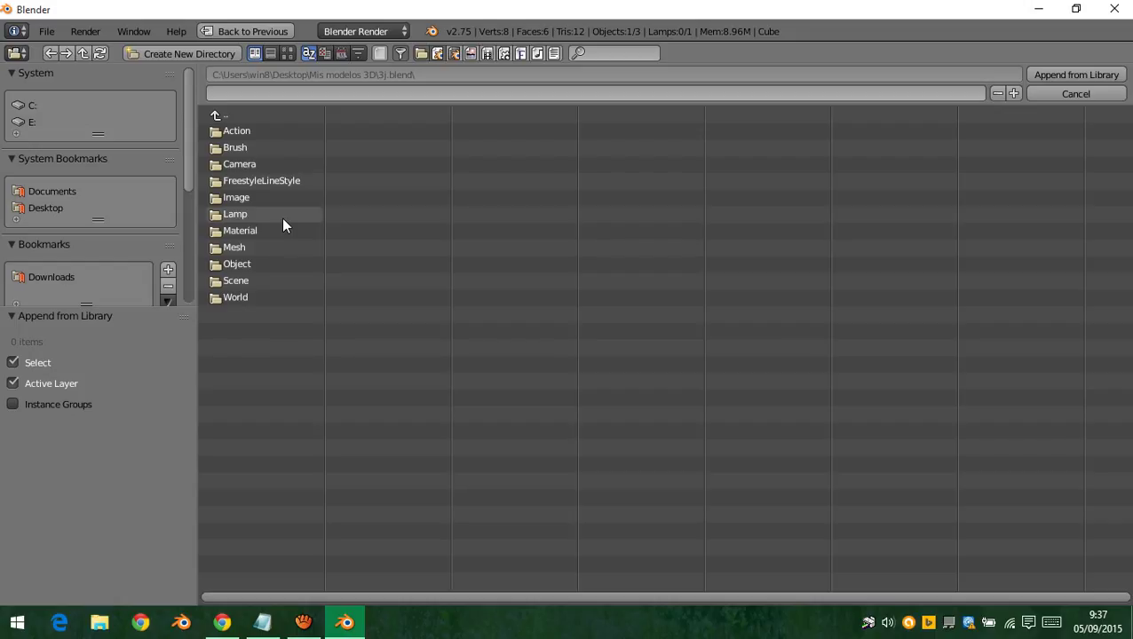
# Look through 3j.blend's Action, Mesh and Object categories, then append the Plane object
pyautogui.click(256, 133)
pyautogui.click(226, 113)
pyautogui.click(244, 250)
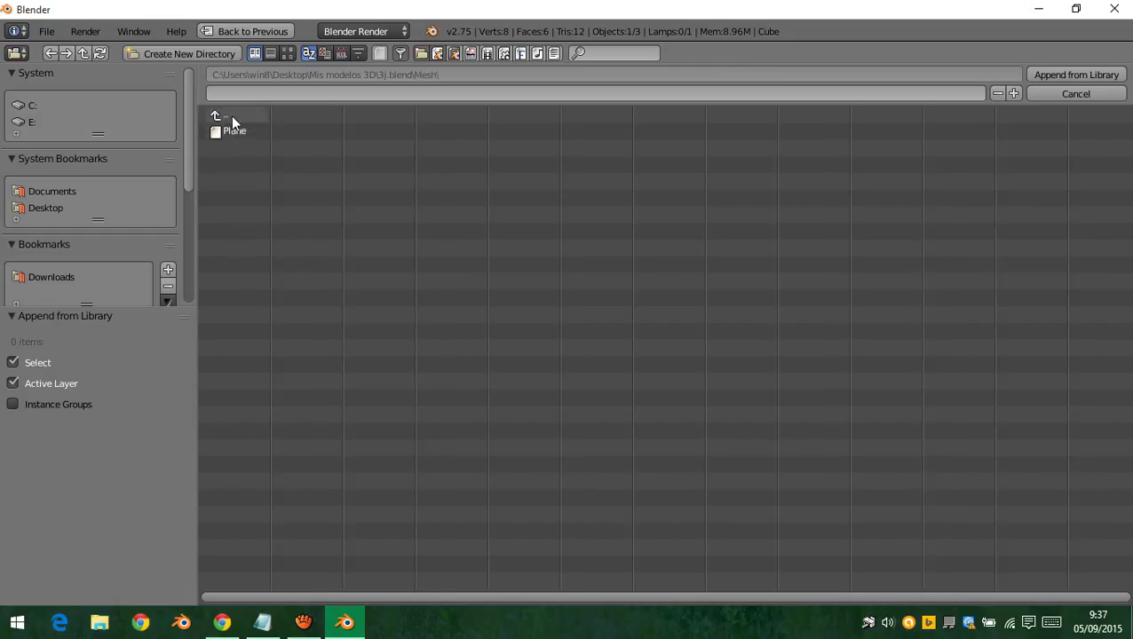
pyautogui.click(229, 116)
pyautogui.click(260, 263)
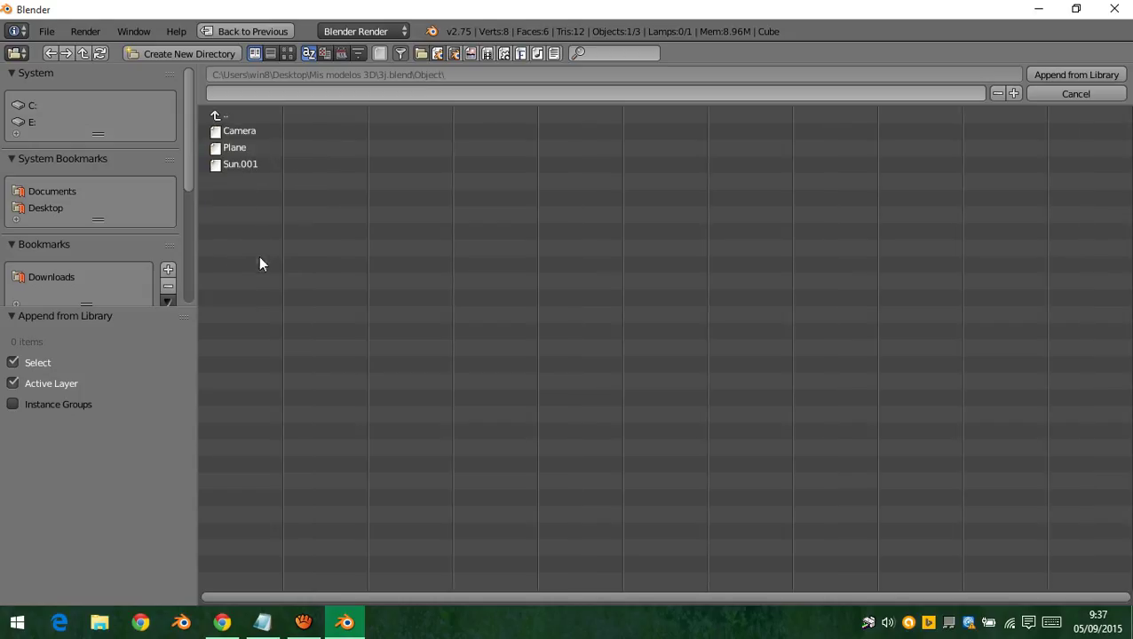
pyautogui.click(229, 116)
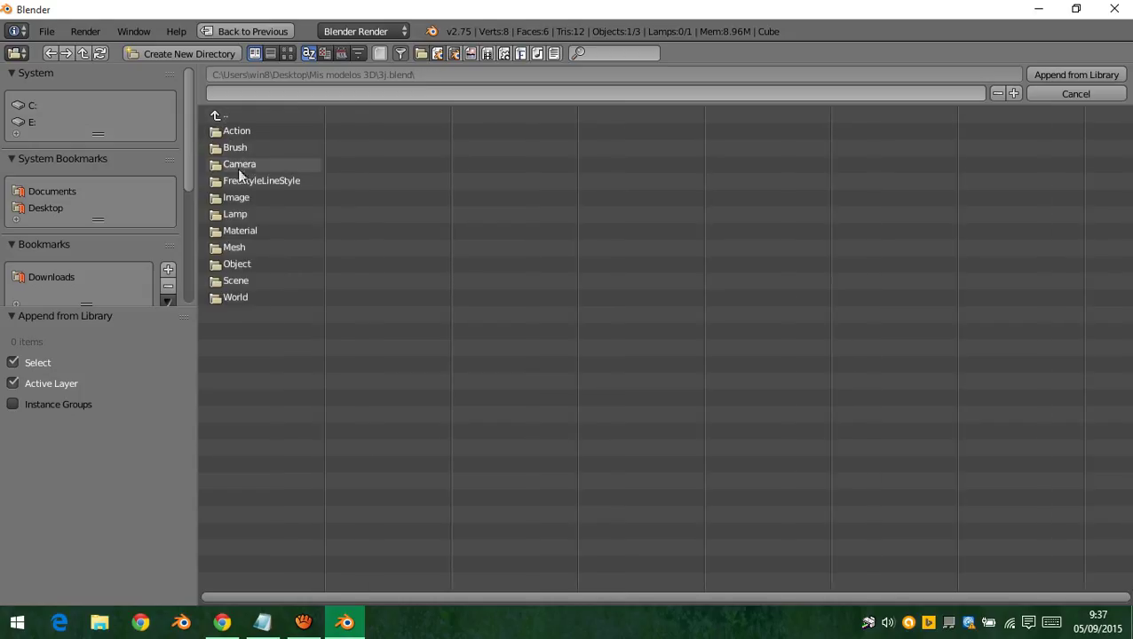
pyautogui.click(249, 263)
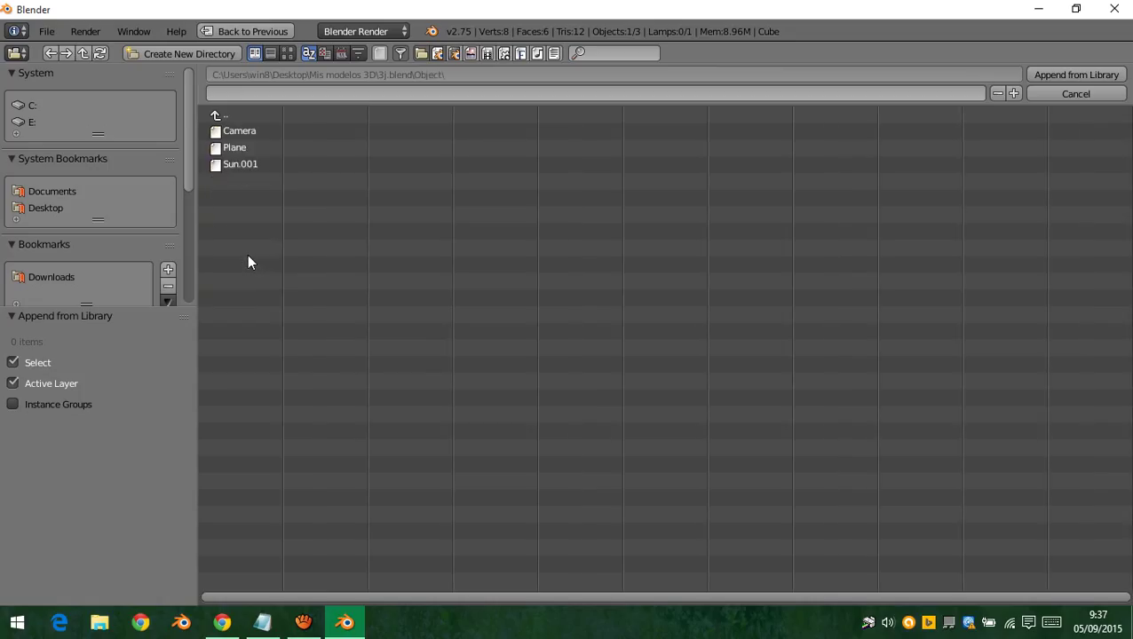
pyautogui.doubleClick(240, 147)
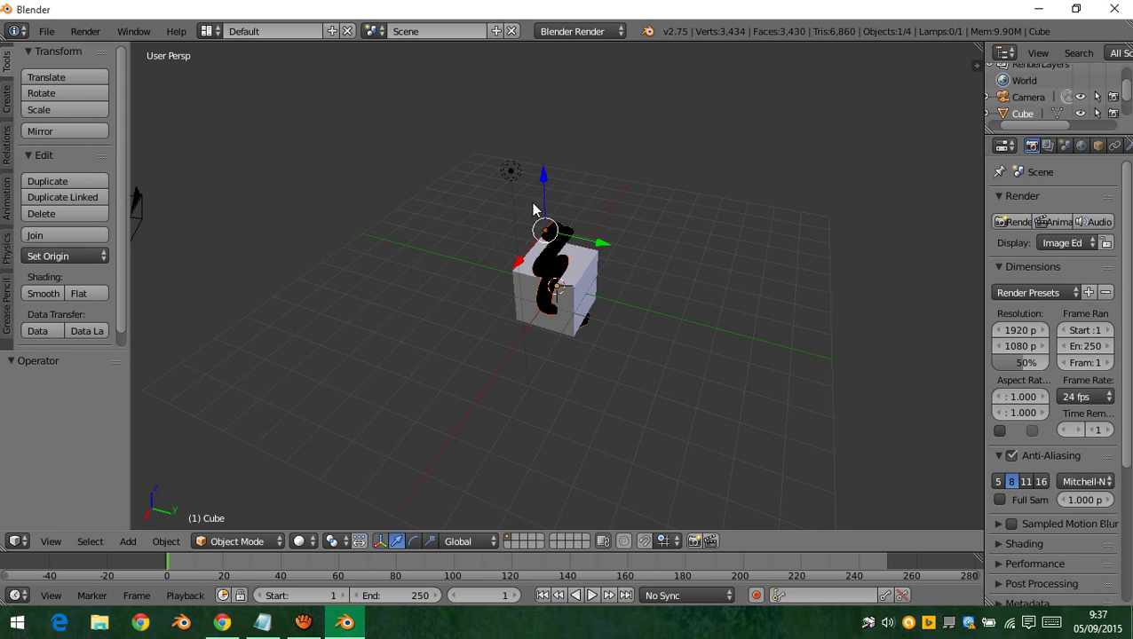
# Raise the Plane along Z, move the cube right and the 3-shaped Plane left so they no longer overlap
pyautogui.moveTo(545, 192); pyautogui.dragTo(544, 142)
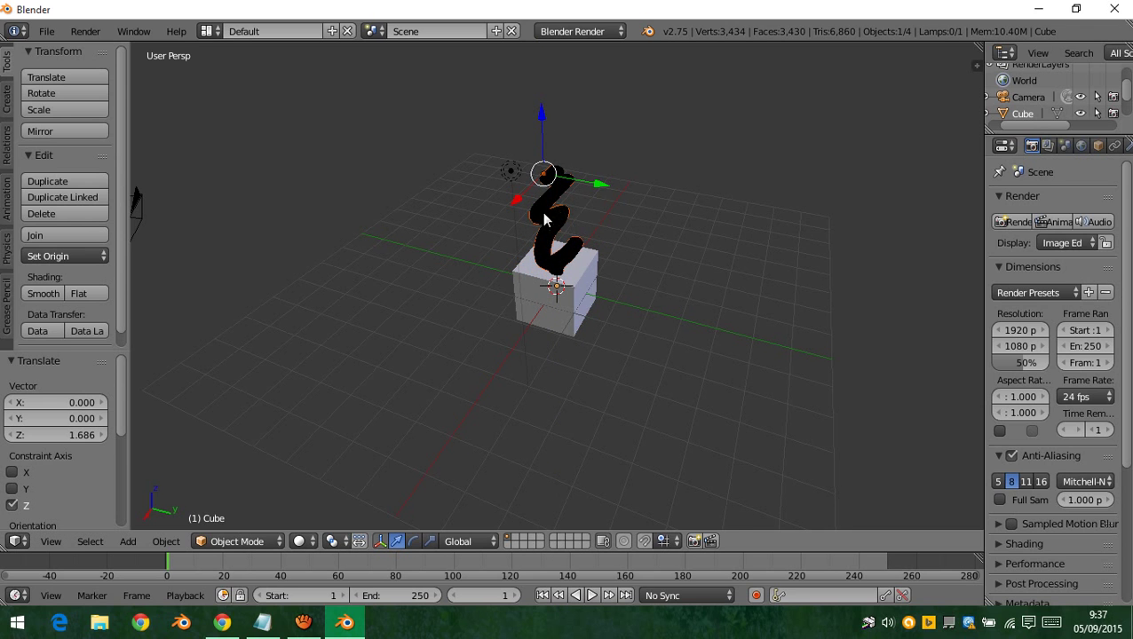
pyautogui.moveTo(503, 247); pyautogui.dragTo(701, 242, button='middle')
pyautogui.moveTo(619, 199); pyautogui.dragTo(594, 251, button='middle')
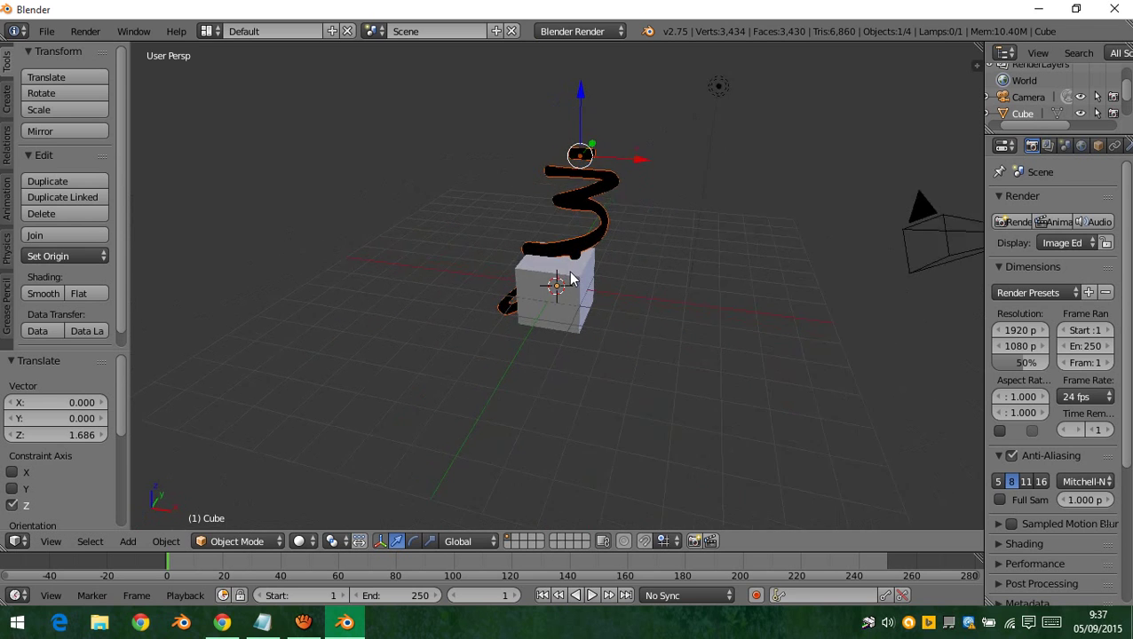
pyautogui.rightClick(577, 293)
pyautogui.press('g')
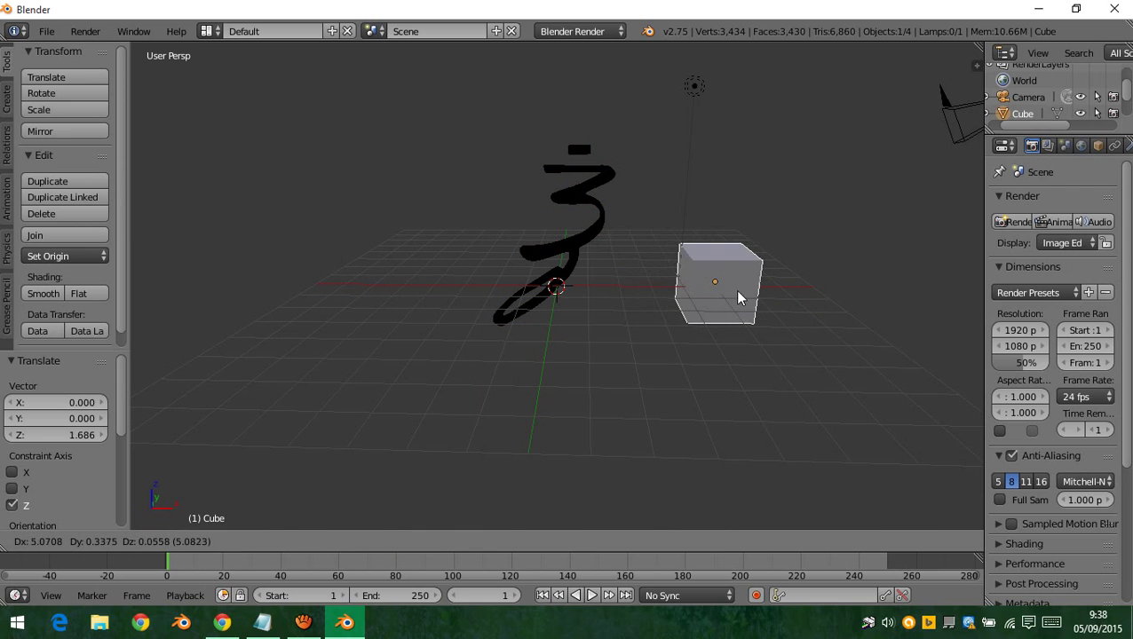
pyautogui.click(740, 295)
pyautogui.rightClick(579, 258)
pyautogui.press('g')
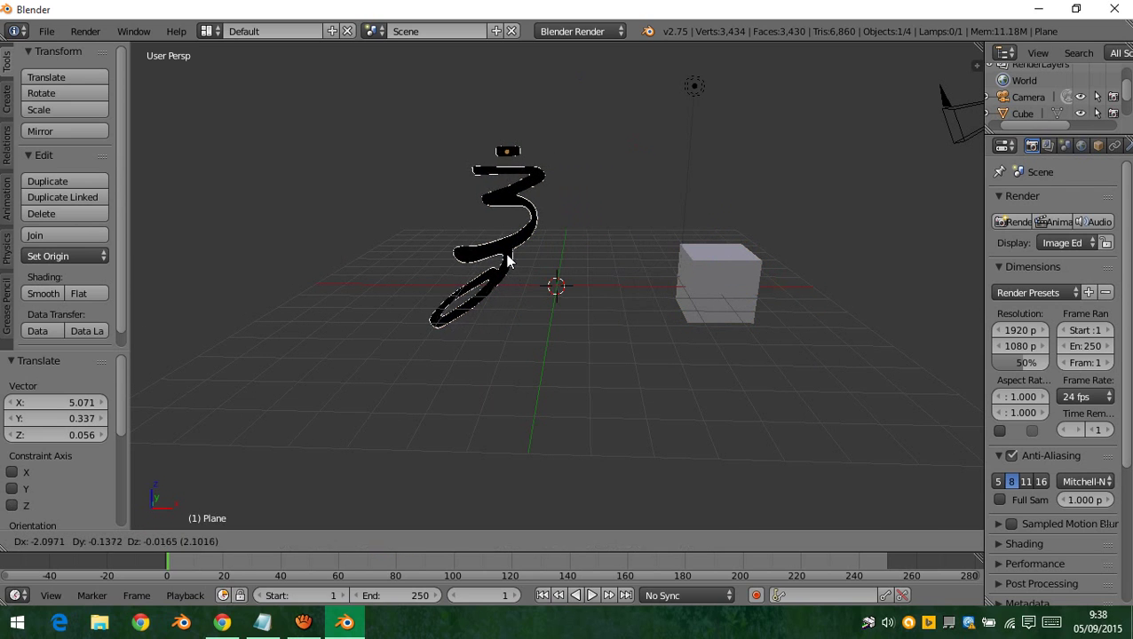
pyautogui.click(527, 225)
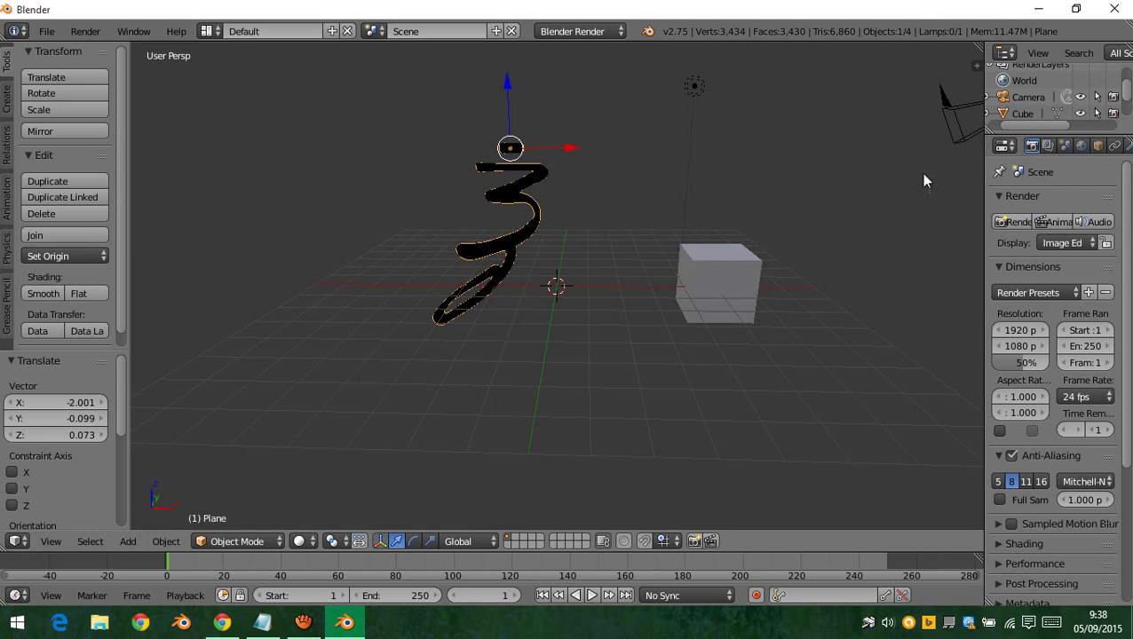
# Enter Edit Mode on the Plane, try scaling one vertex, cancel, and return to Object Mode
pyautogui.moveTo(520, 231); pyautogui.dragTo(480, 253, button='middle')
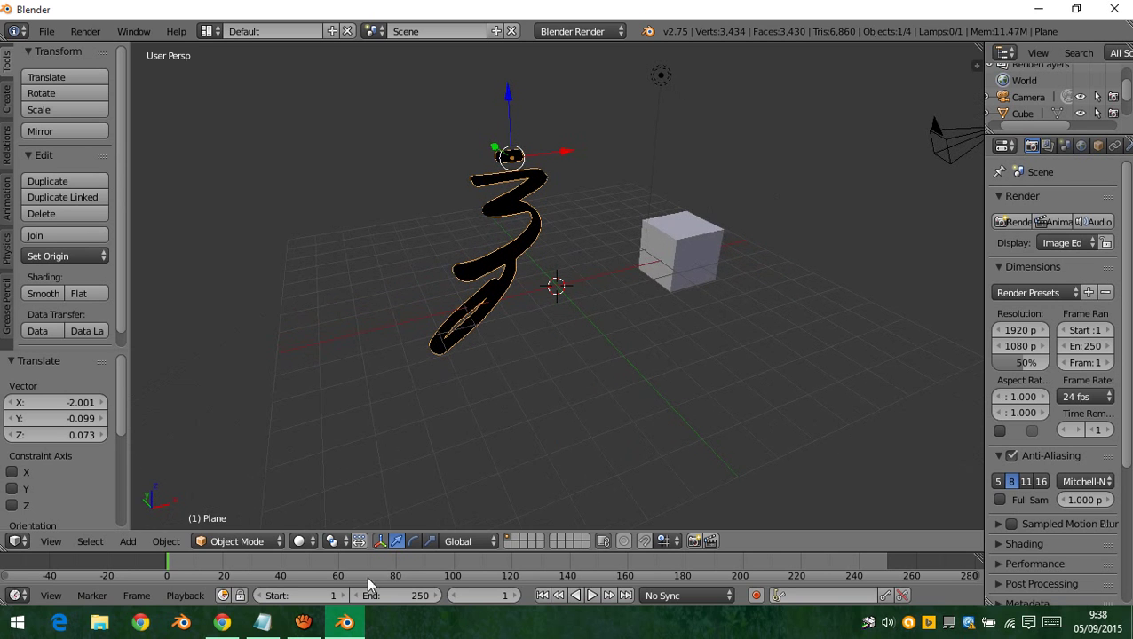
pyautogui.click(226, 540)
pyautogui.click(233, 503)
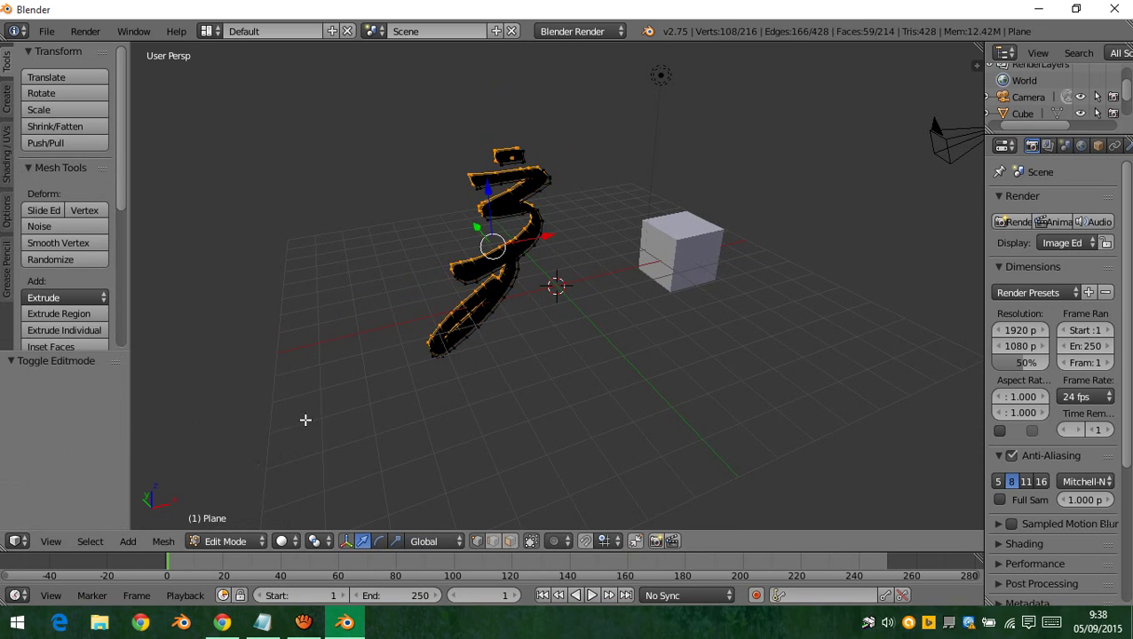
pyautogui.rightClick(463, 276)
pyautogui.press('s')
pyautogui.press('Escape')
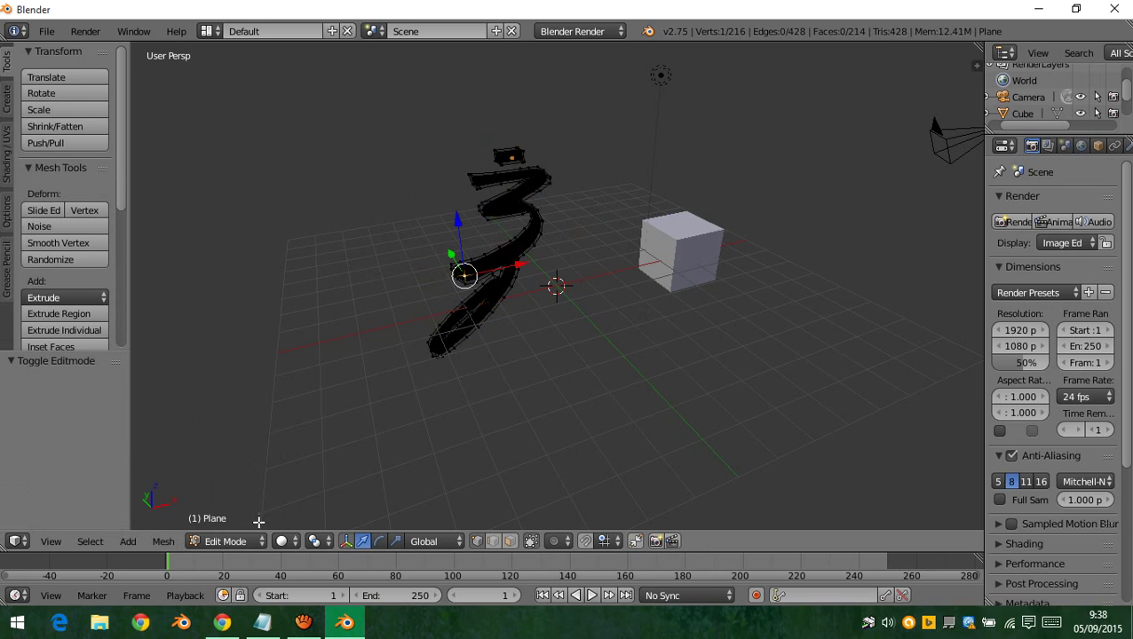
pyautogui.click(225, 541)
pyautogui.click(240, 524)
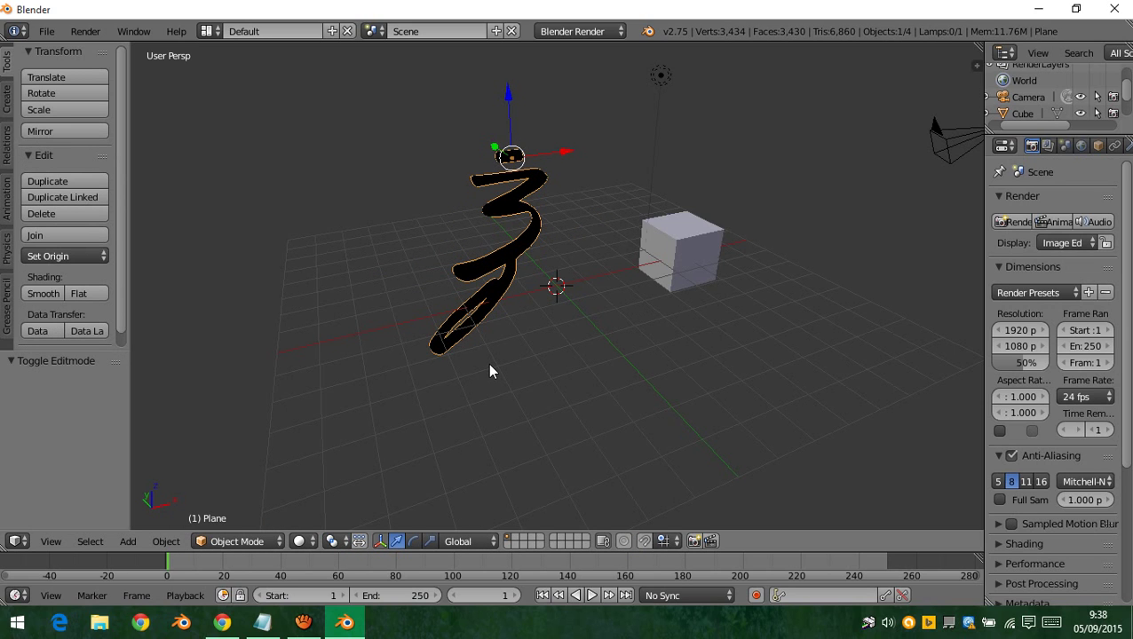
# Append the Camera object from the 3j.blend Object folder as Camera.001
pyautogui.hotkey('shift', 'F1')
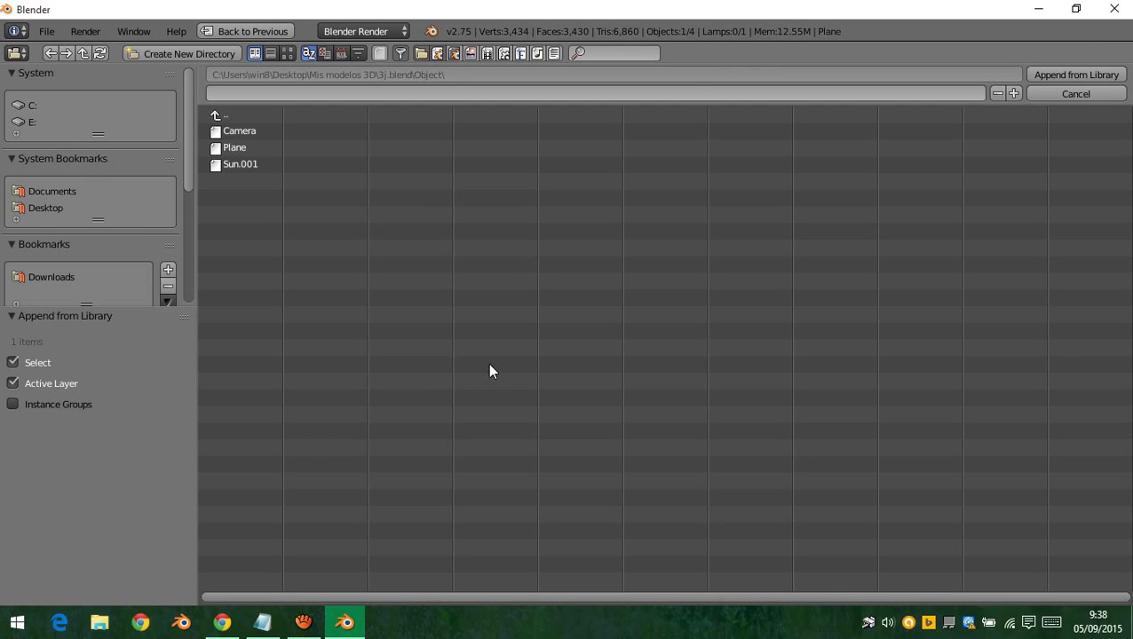
pyautogui.click(240, 115)
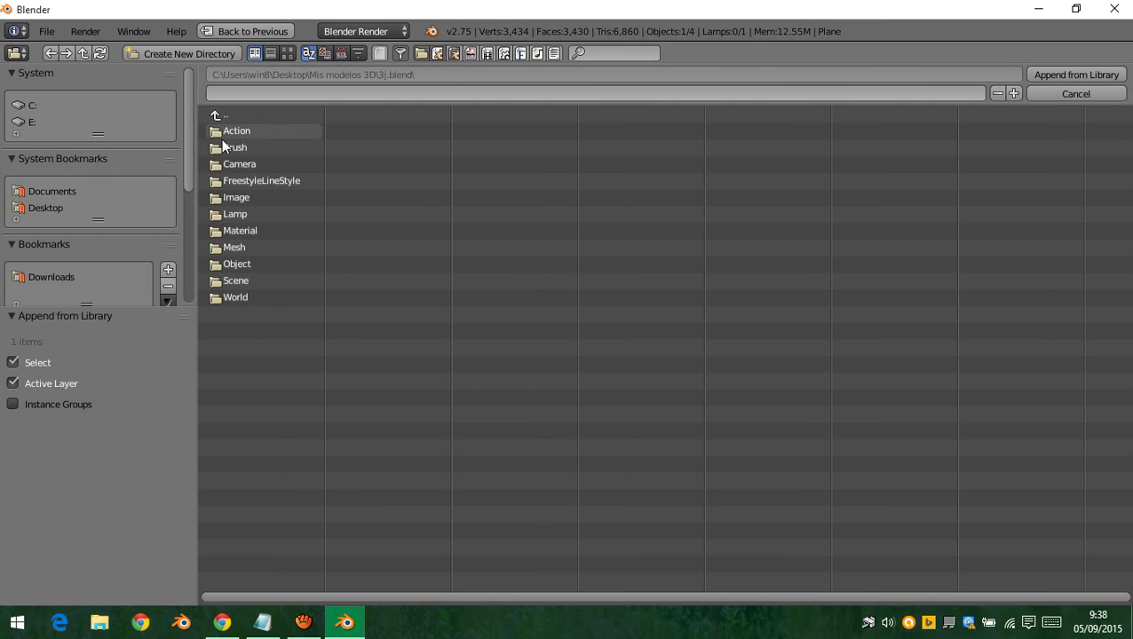
pyautogui.click(226, 268)
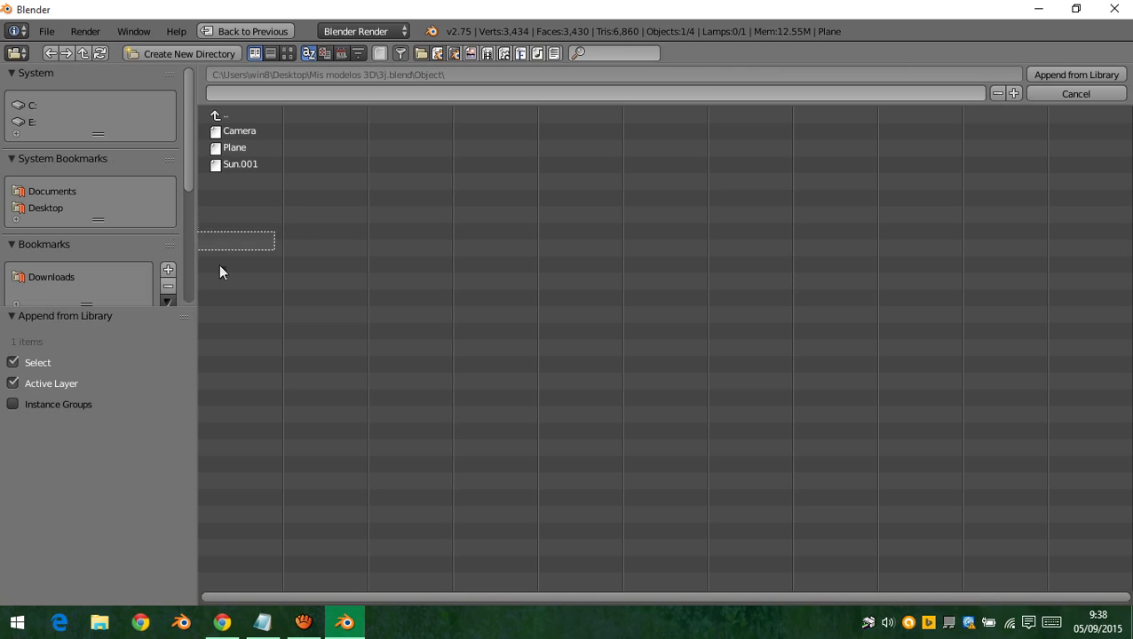
pyautogui.moveTo(270, 235); pyautogui.dragTo(219, 132)
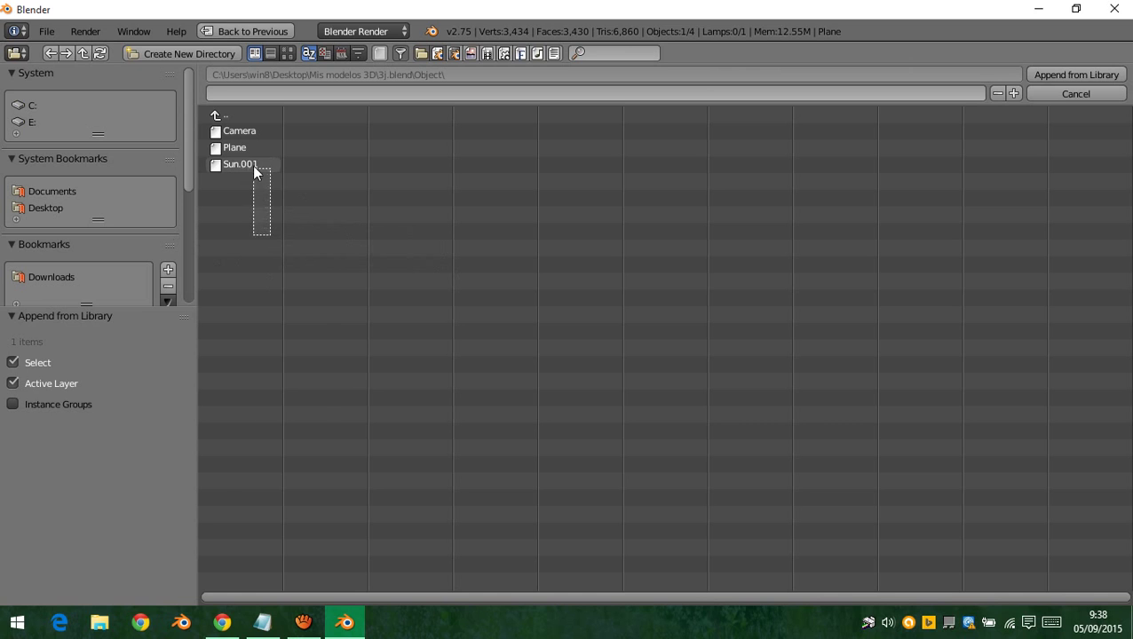
pyautogui.doubleClick(219, 132)
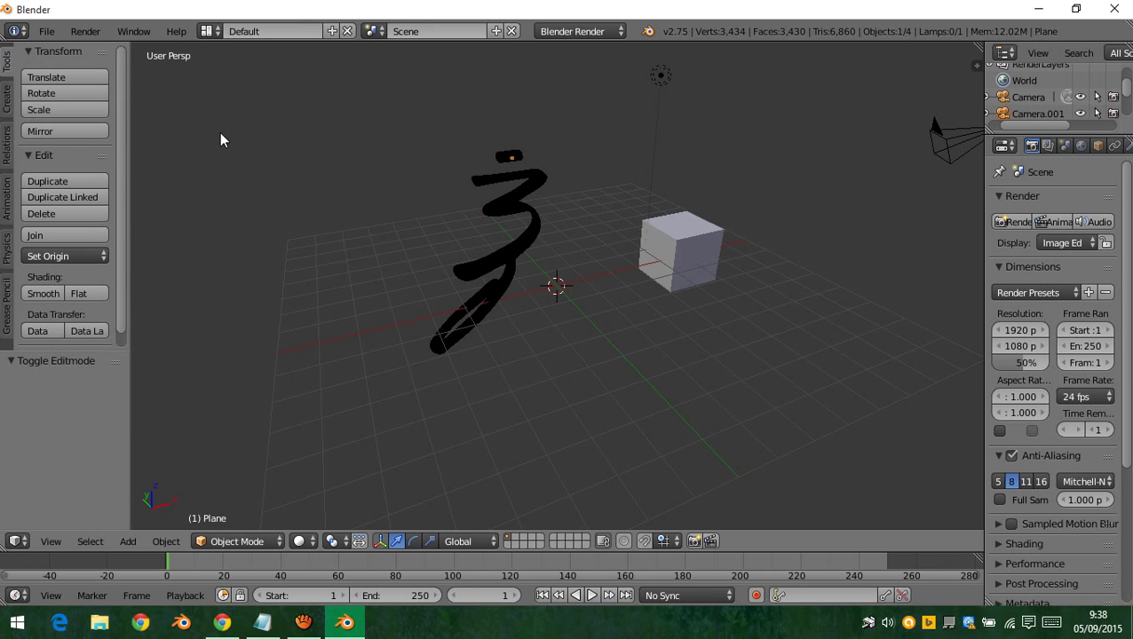
# Append Camera, Plane and Sun.001 together from 3j.blend
pyautogui.hotkey('shift', 'F1')
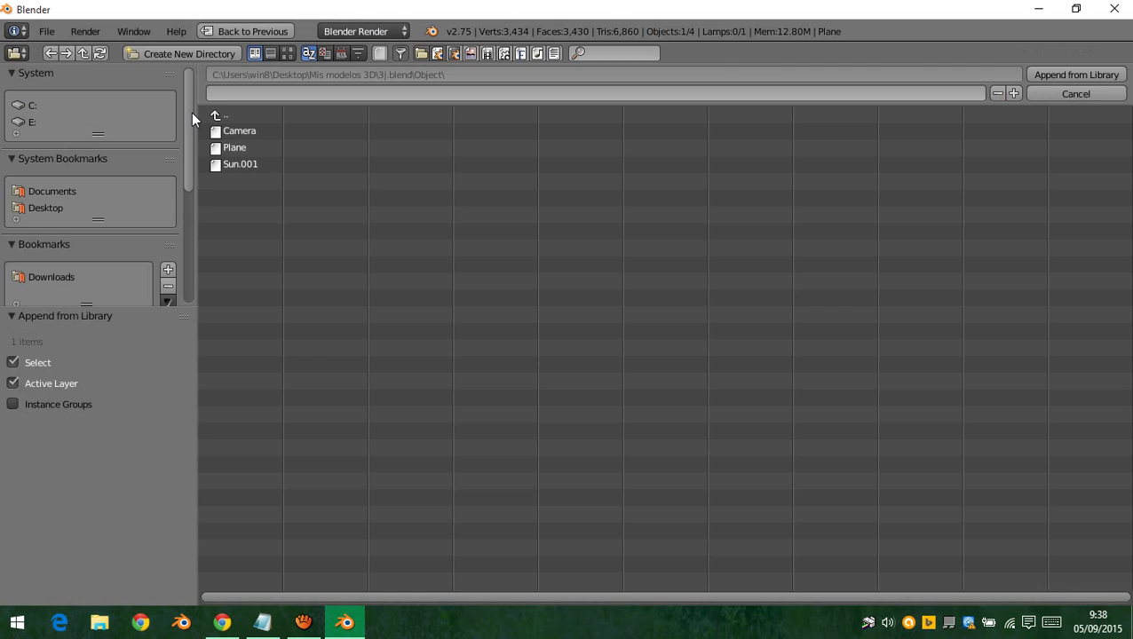
pyautogui.moveTo(251, 186); pyautogui.dragTo(228, 130)
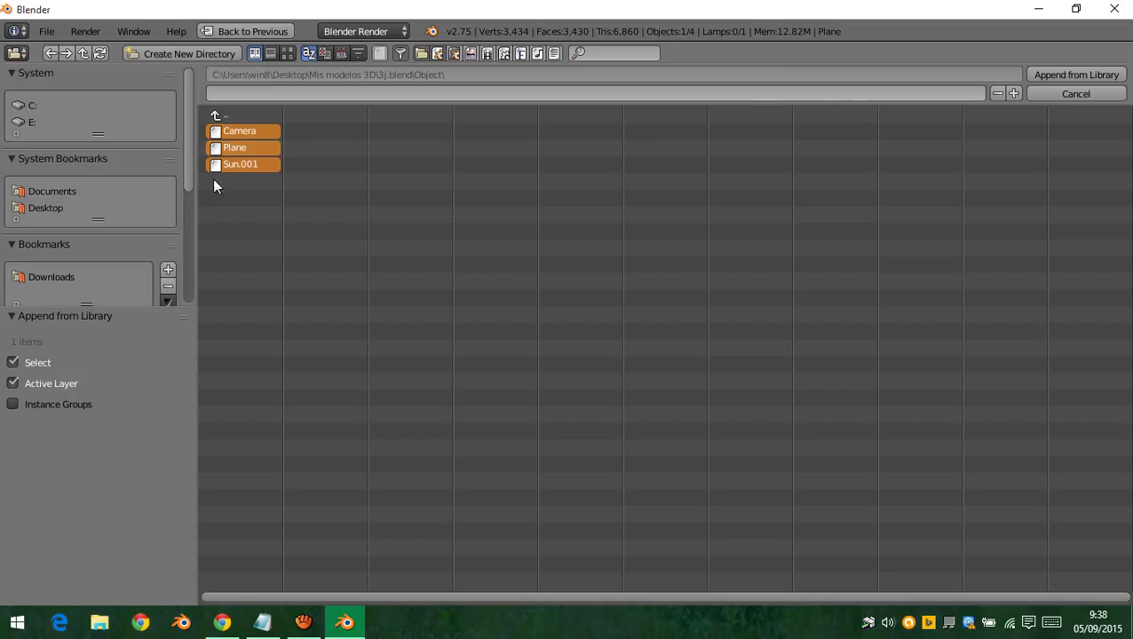
pyautogui.click(1076, 75)
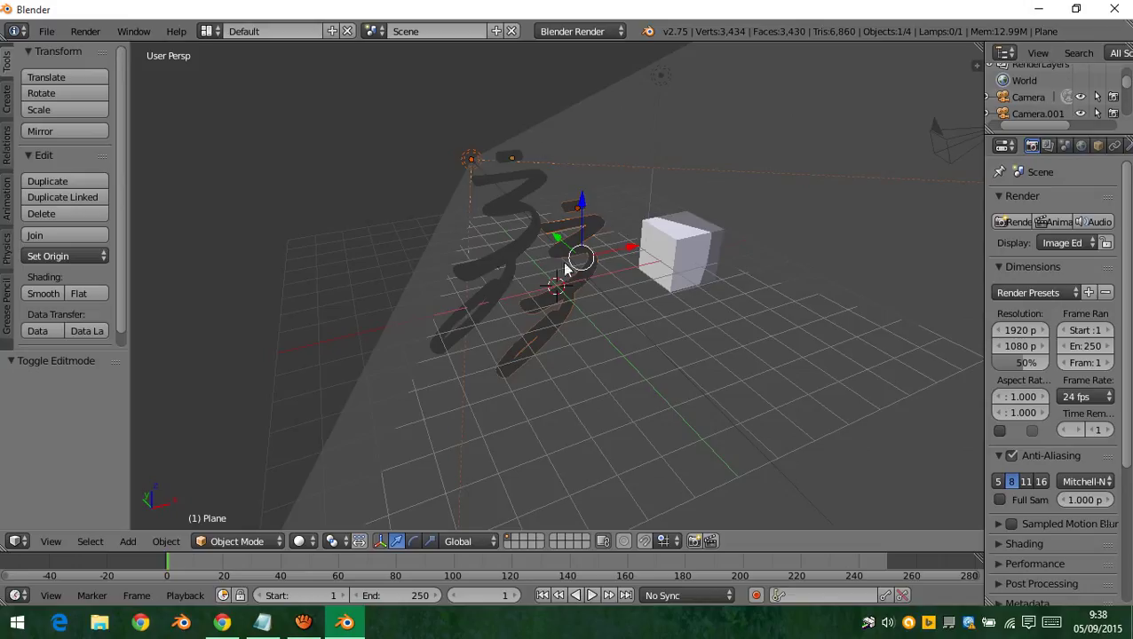